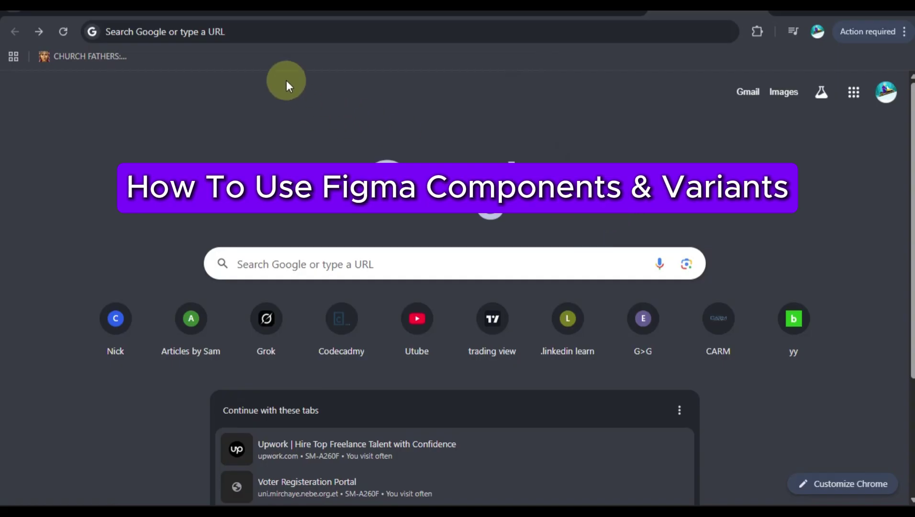
Search the web for FIGMA.
left_click(228, 32)
type("F")
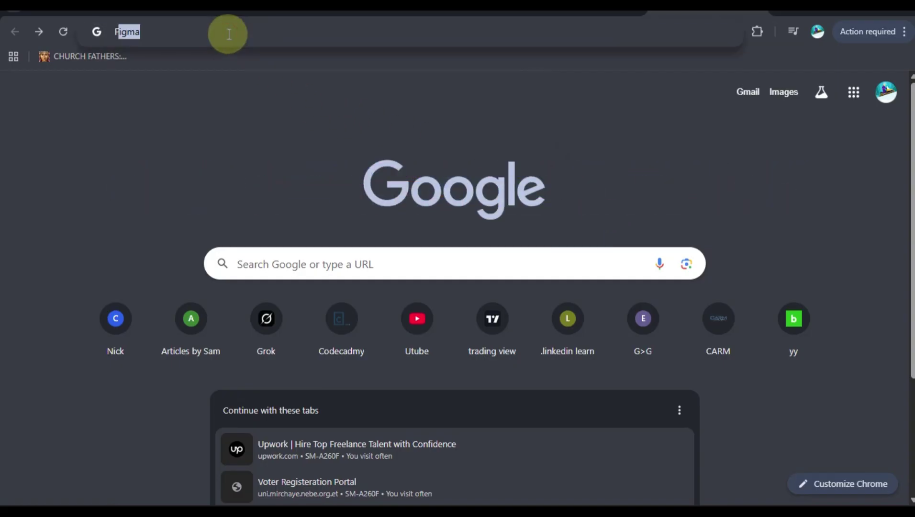
type("IGMA")
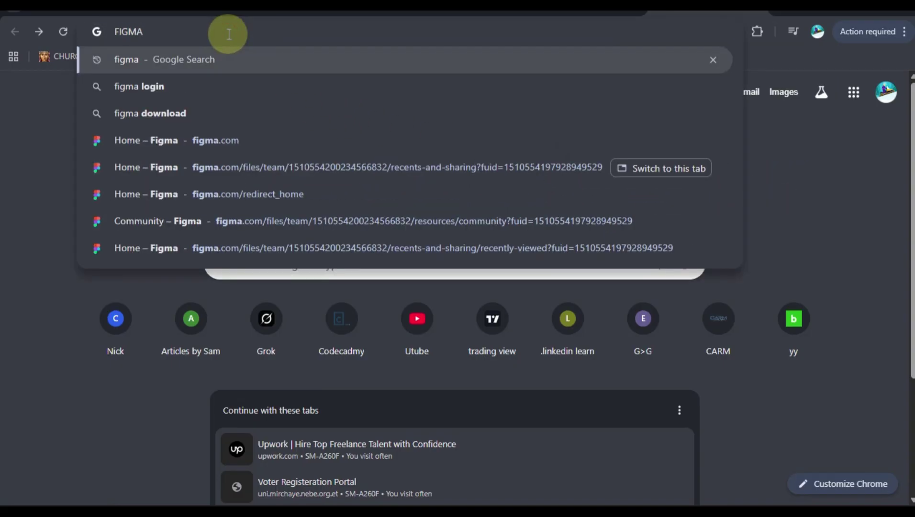
key("Return")
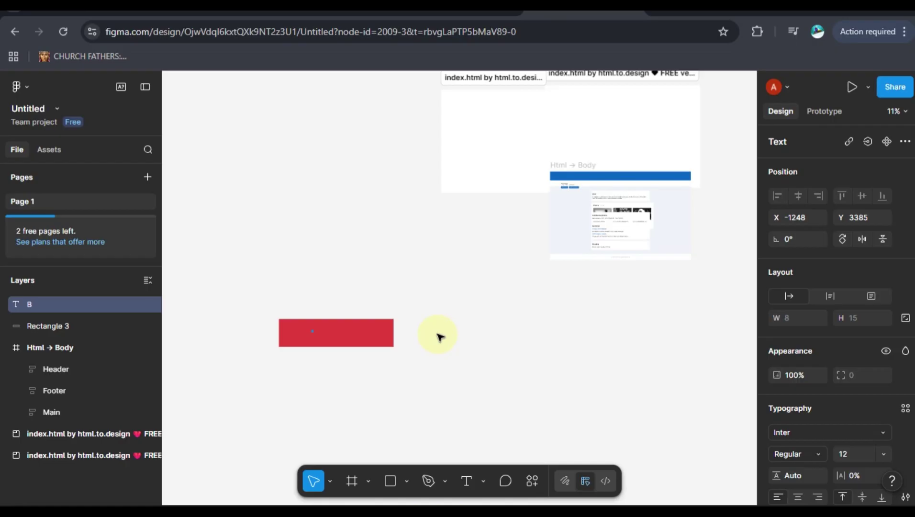
Turn the red rectangle on the canvas into a component.
left_click(345, 331)
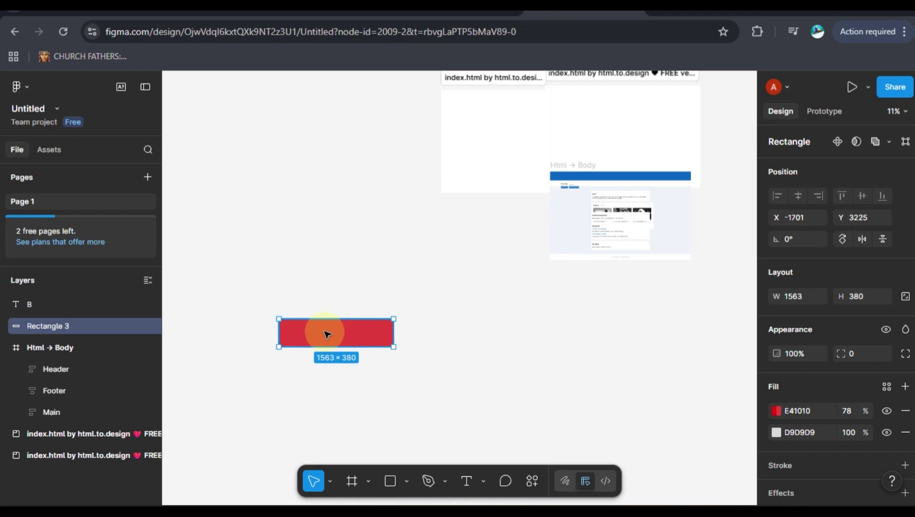
right_click(326, 335)
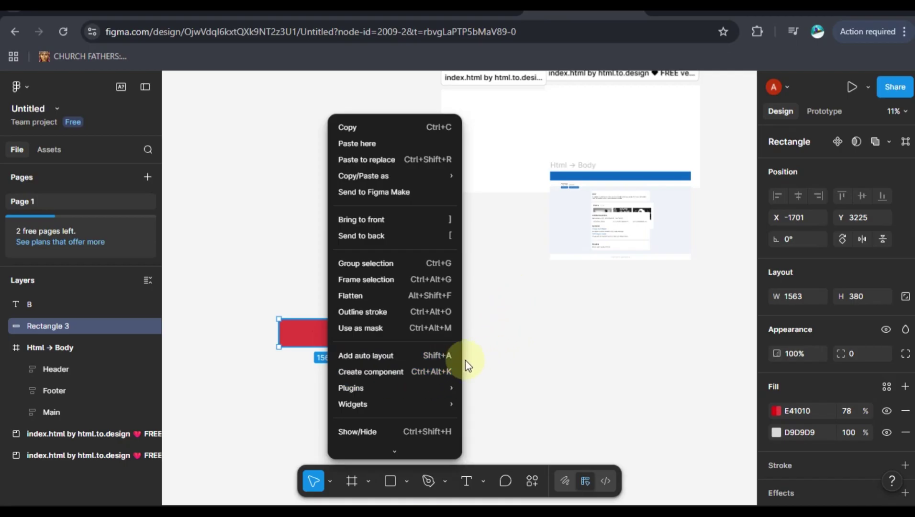
left_click(389, 372)
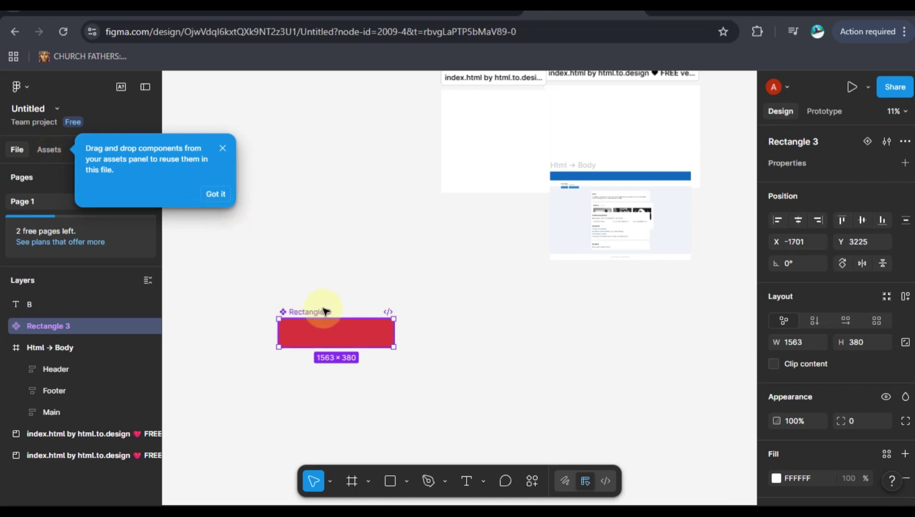
Show the asset libraries available to the file and dismiss the hint about reusing components.
left_click(52, 148)
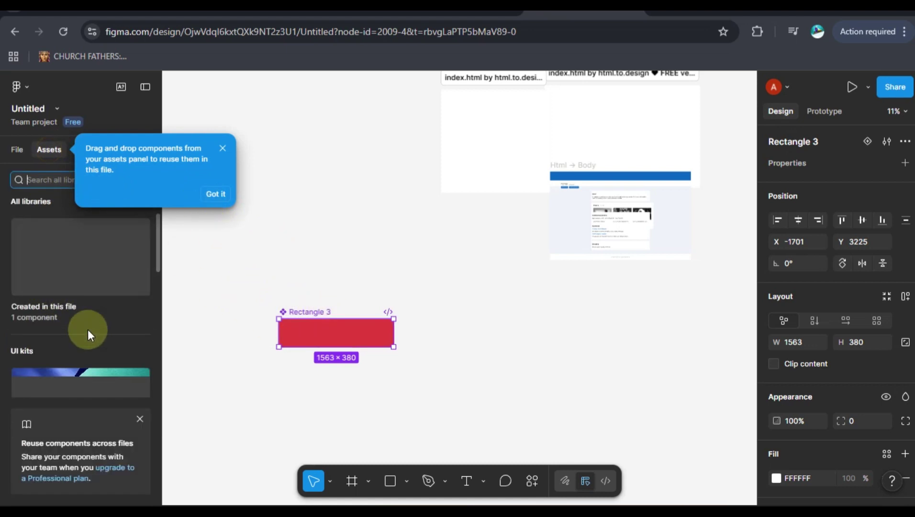
left_click(311, 330)
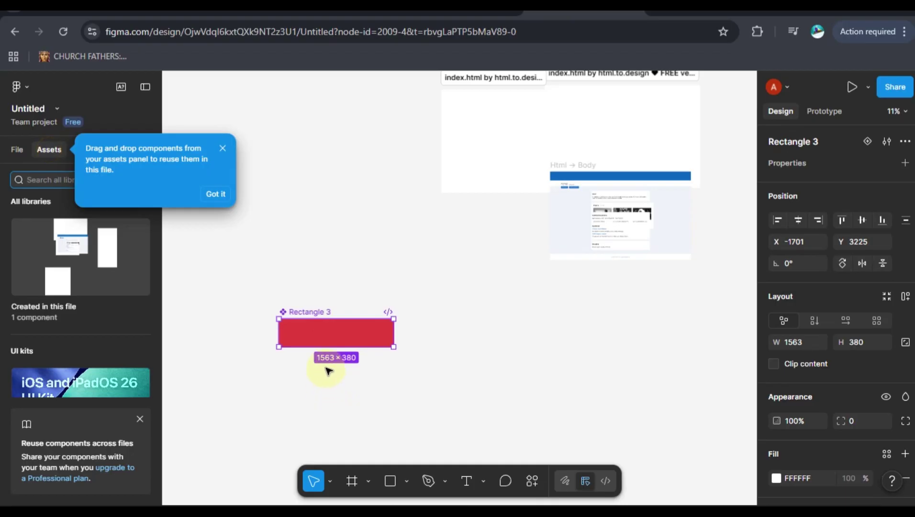
left_click(328, 340)
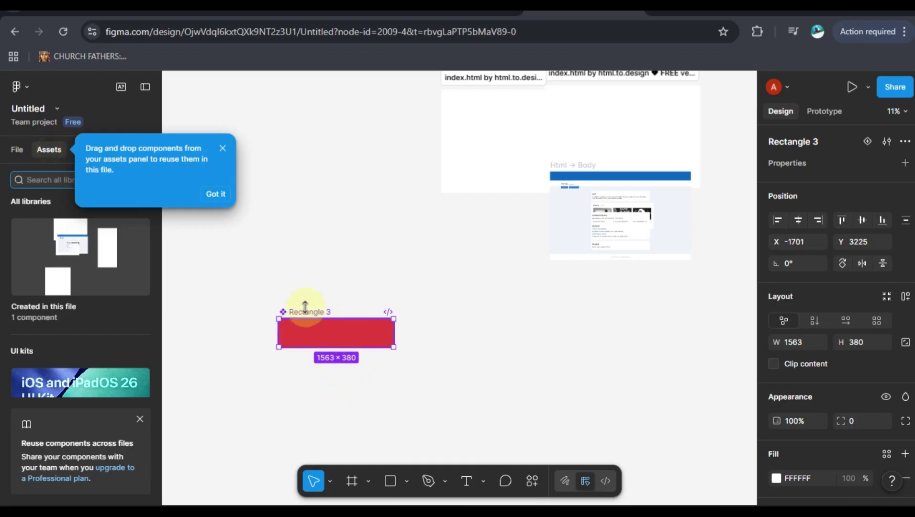
left_click(298, 331)
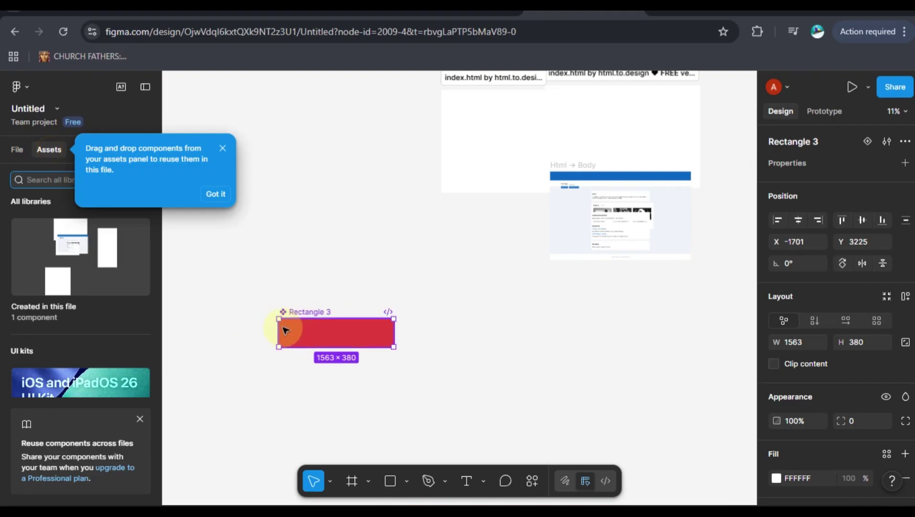
left_click(311, 346)
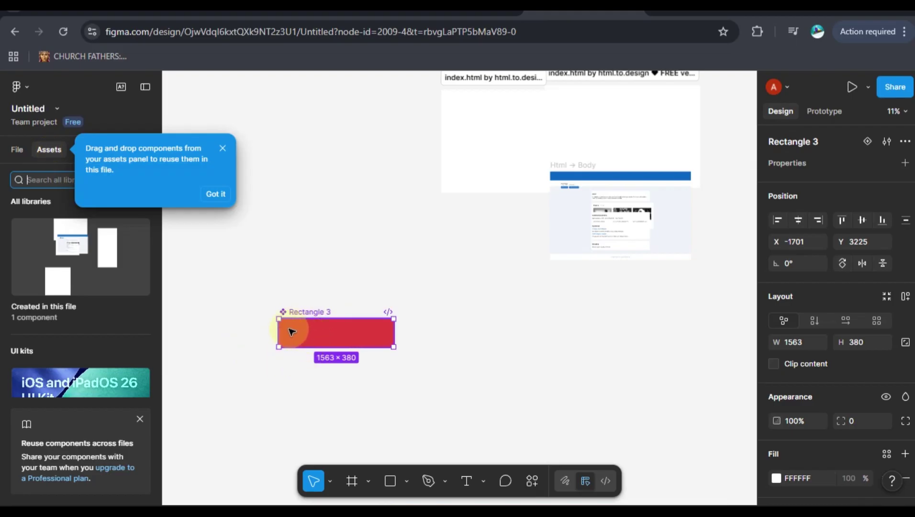
left_click(78, 250)
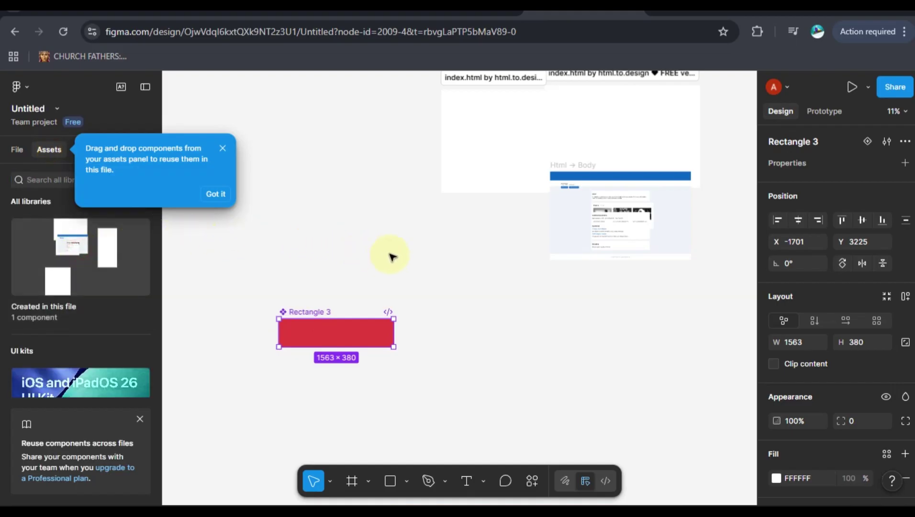
left_click(215, 195)
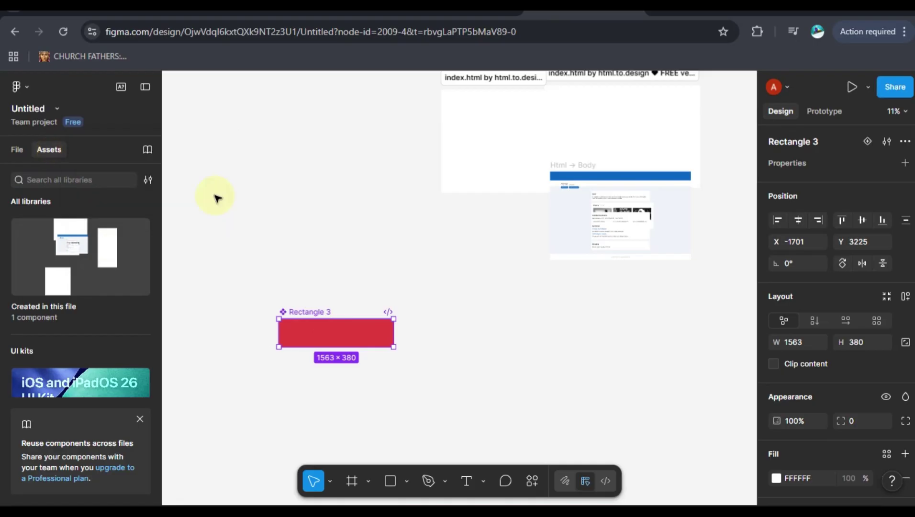
Place an instance of the red rectangle component from this file's own library to the right of the main component, at about X 1075, Y 3139.
scroll(83, 259, "down", 6)
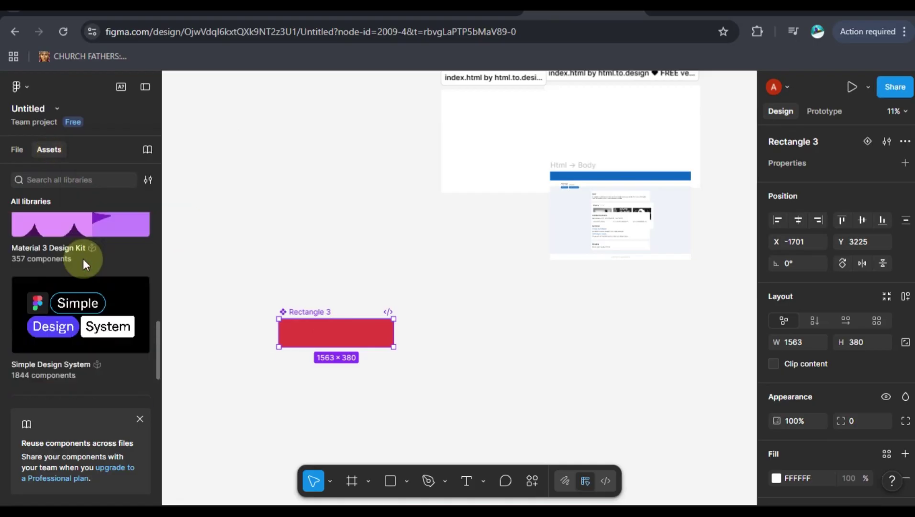
scroll(83, 259, "up", 6)
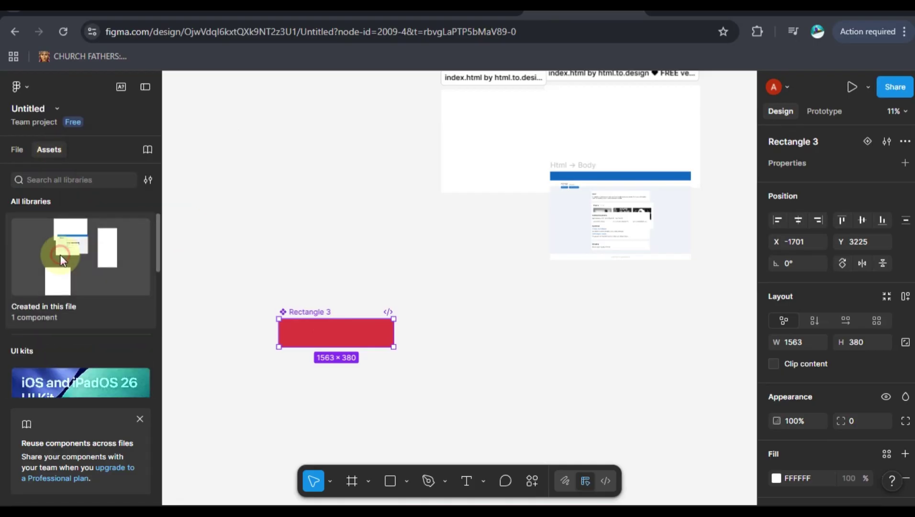
left_click(59, 255)
left_click_drag(189, 208, 523, 341)
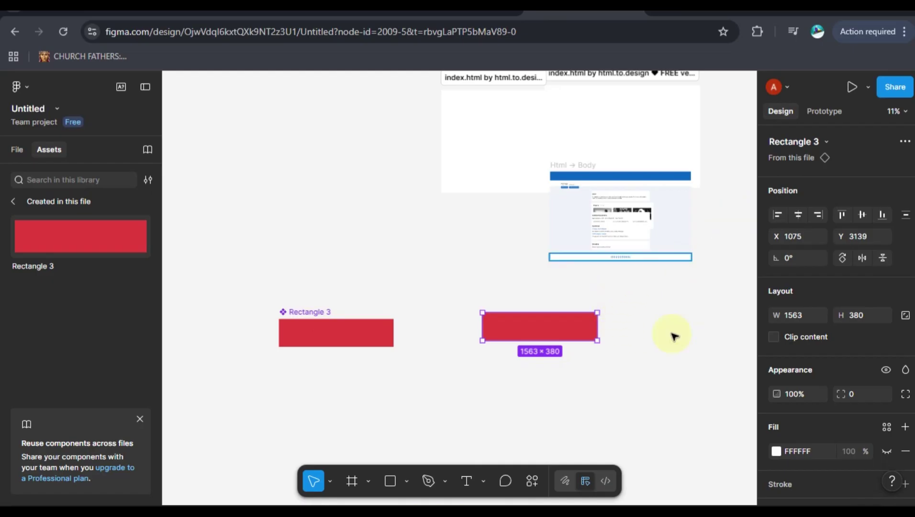
left_click(581, 329)
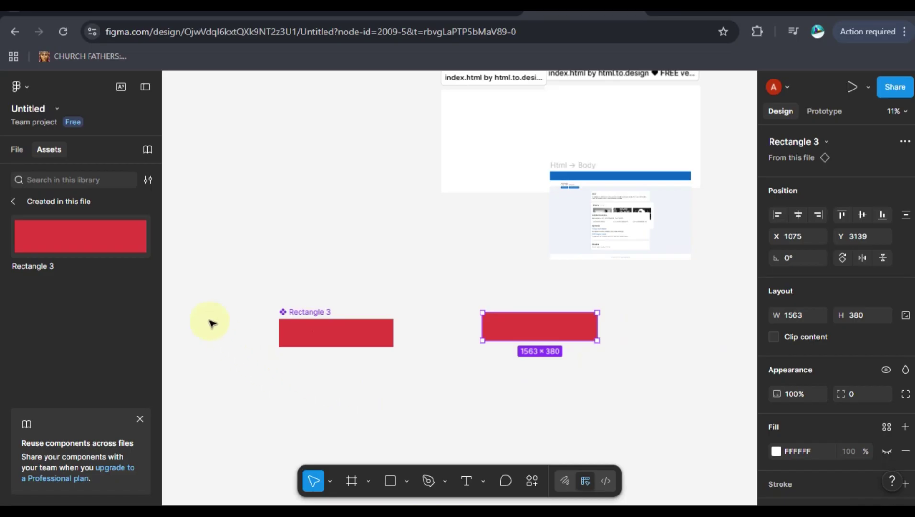
Add two more Rectangle 3 instances below the main component and move the upper one beneath the first instance, at about X 1075, Y 3896.
left_click(88, 238)
left_click_drag(87, 233, 352, 388)
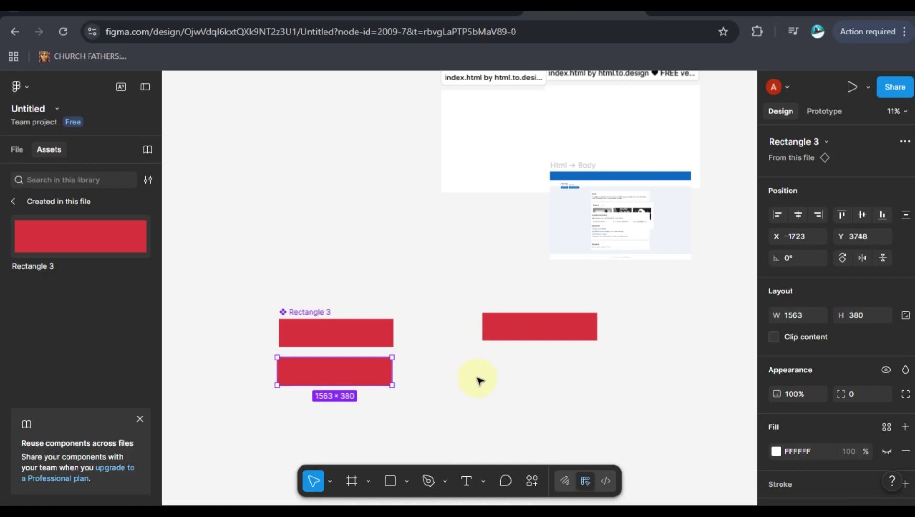
left_click_drag(73, 238, 325, 412)
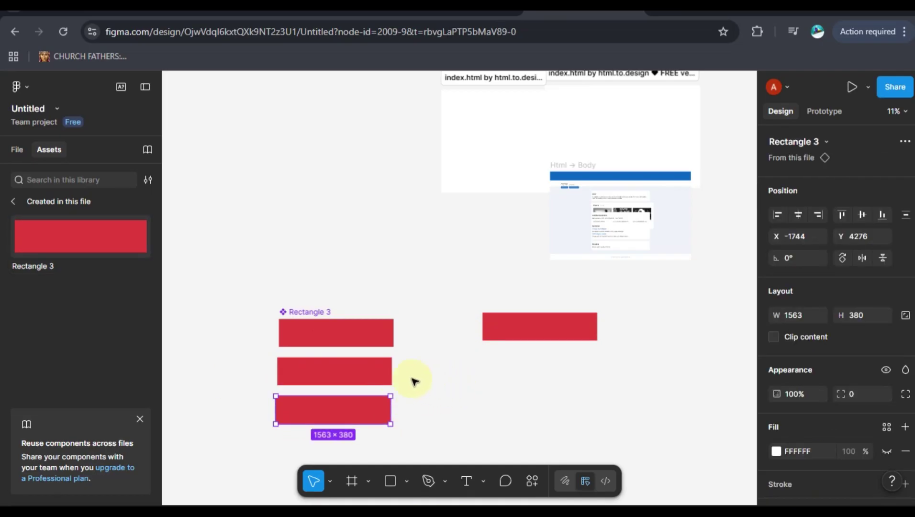
left_click_drag(321, 372, 531, 382)
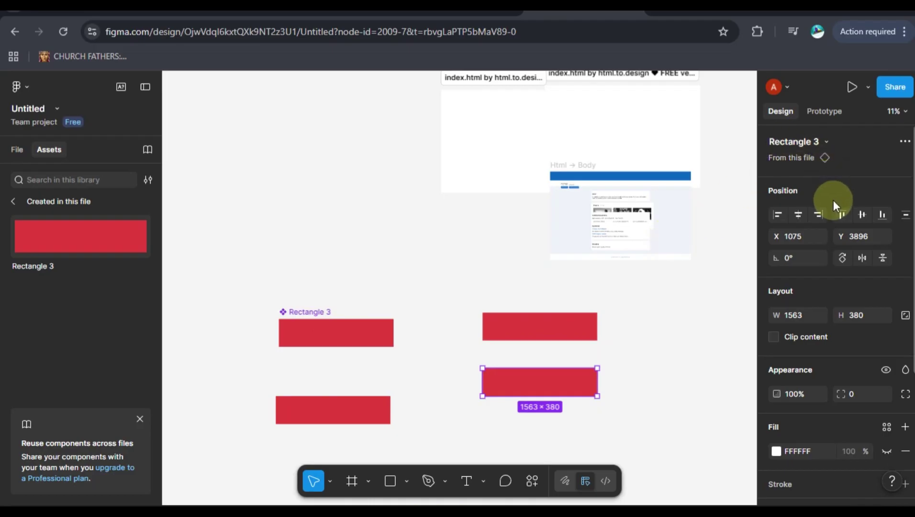
scroll(833, 200, "down", 4)
scroll(834, 200, "up", 4)
left_click(902, 143)
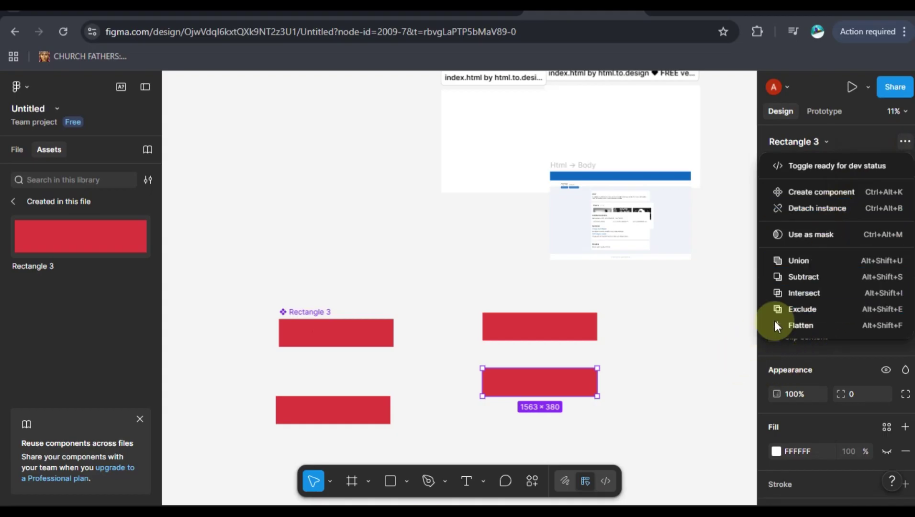
left_click(547, 298)
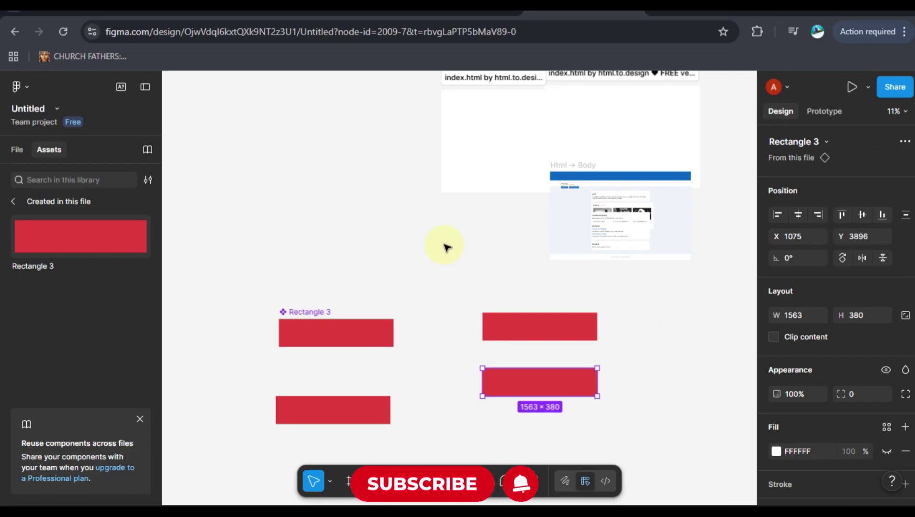
scroll(445, 246, "up", 1)
scroll(445, 247, "right", 1)
scroll(445, 246, "down", 2)
scroll(445, 246, "left", 1)
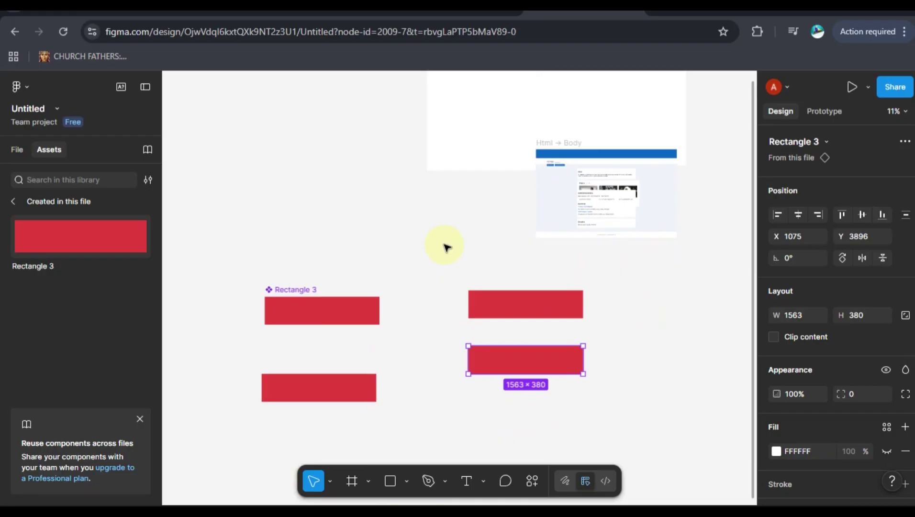